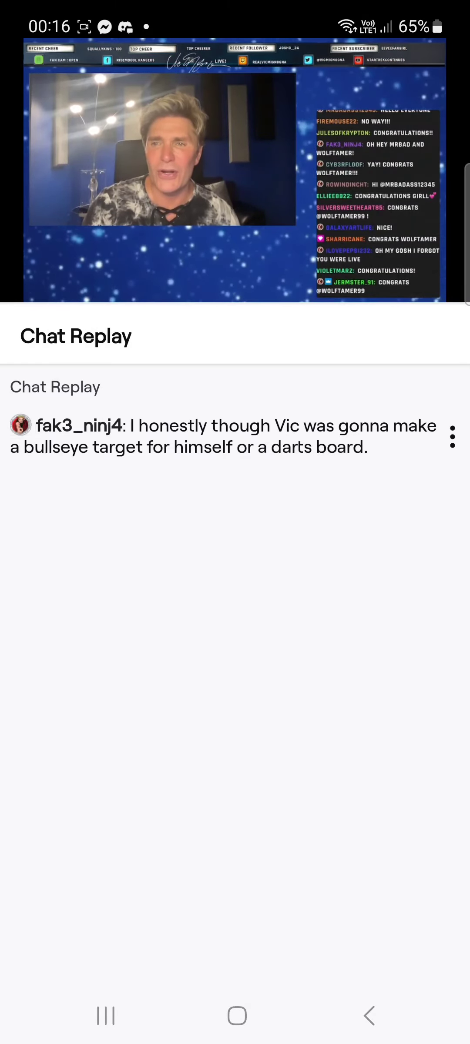
key("XF86AudioRaiseVolume")
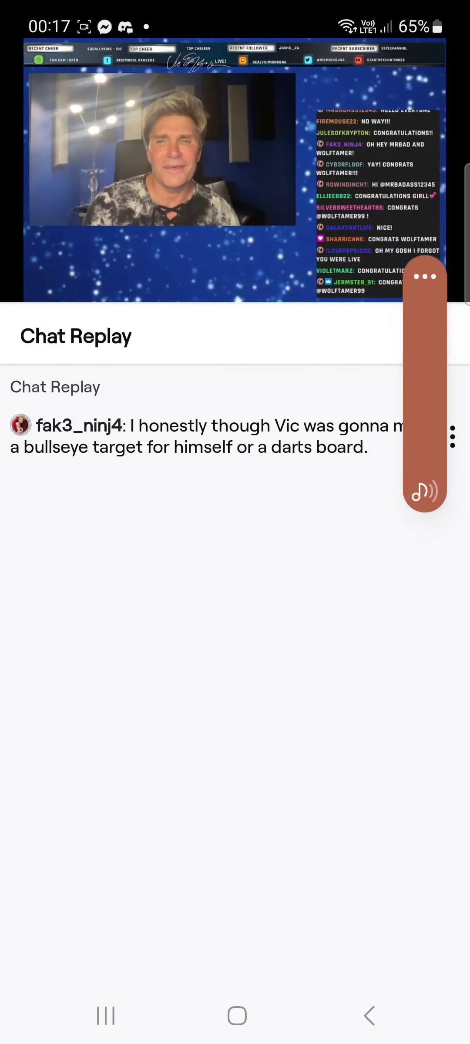